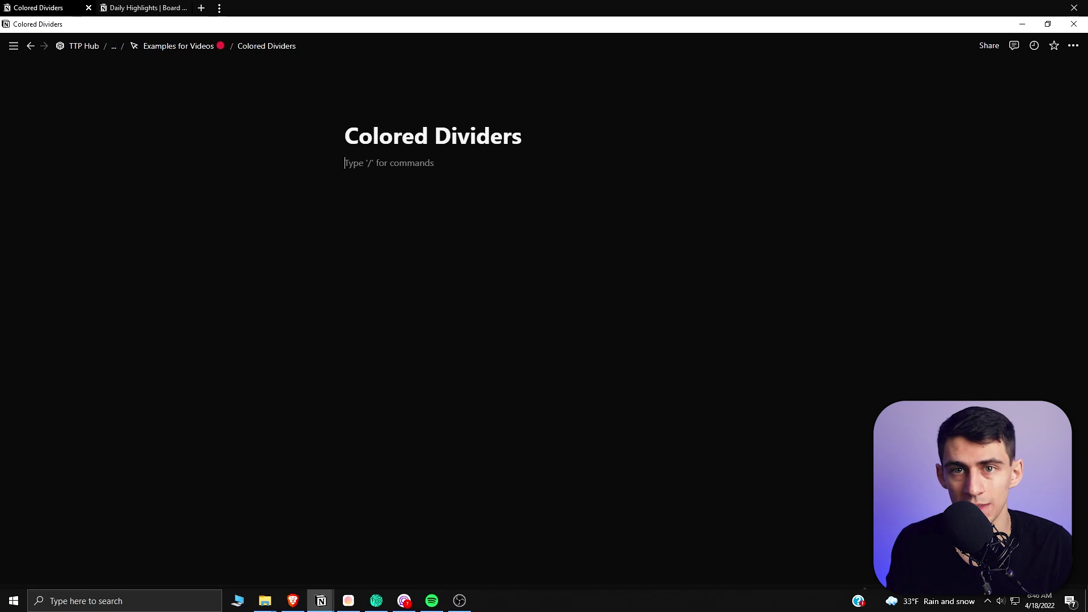
Paste the red divider equation under the title and try white, red and blue as its colour
key("ctrl+v")
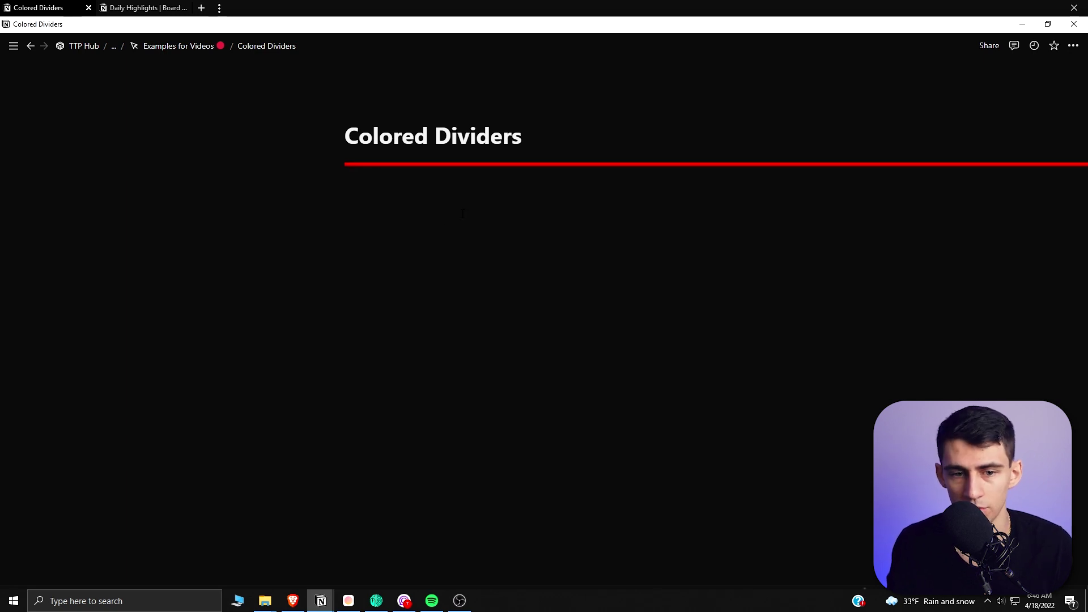
left_click(557, 165)
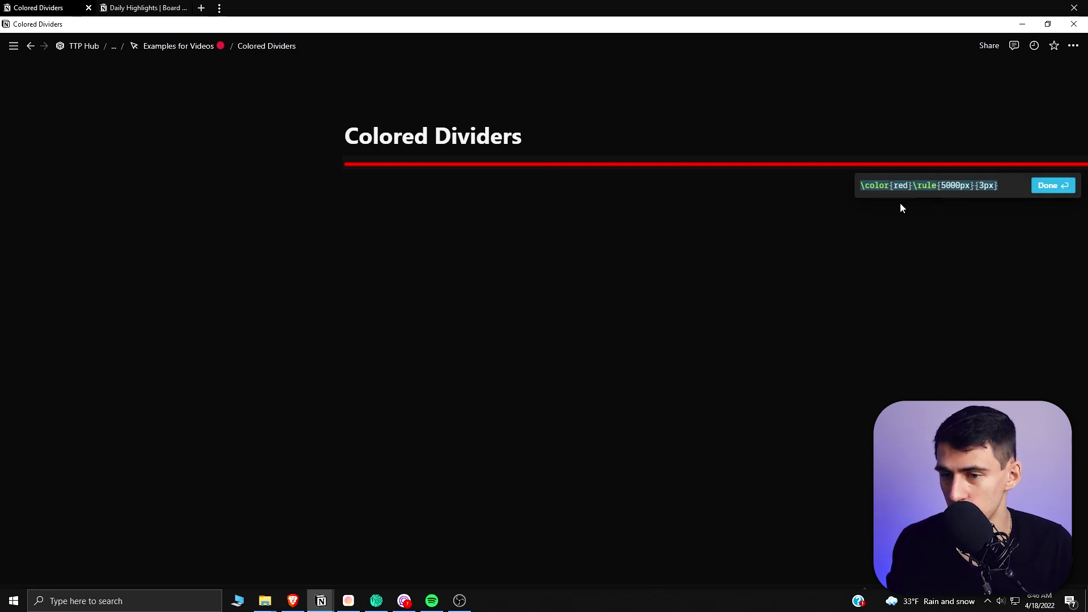
left_click(909, 187)
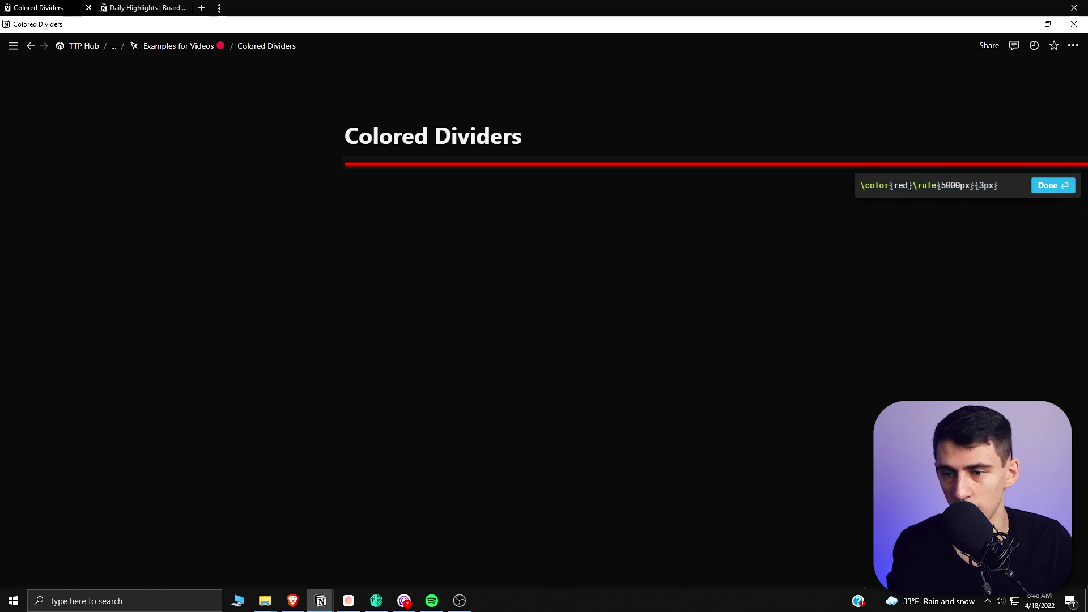
key("BackSpace")
key("BackSpace")
key("BackSpace")
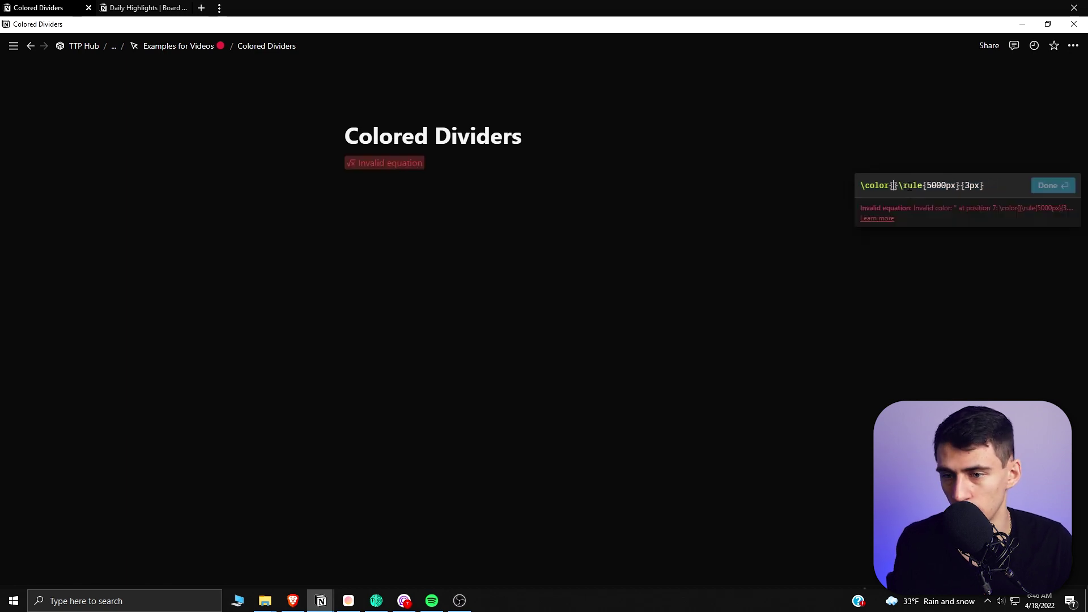
type("r")
key("BackSpace")
type("white")
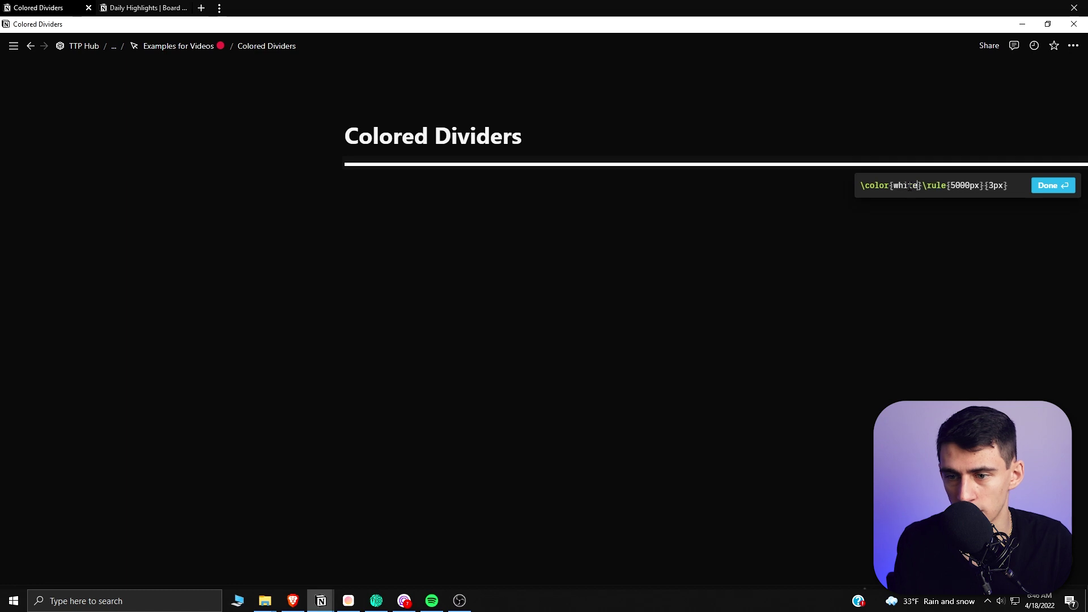
key("BackSpace")
key("BackSpace")
key("BackSpace")
key("BackSpace")
key("BackSpace")
type("red")
key("BackSpace")
key("BackSpace")
Try purple and yellow, then settle on orange as the divider colour
key("BackSpace")
type("blue")
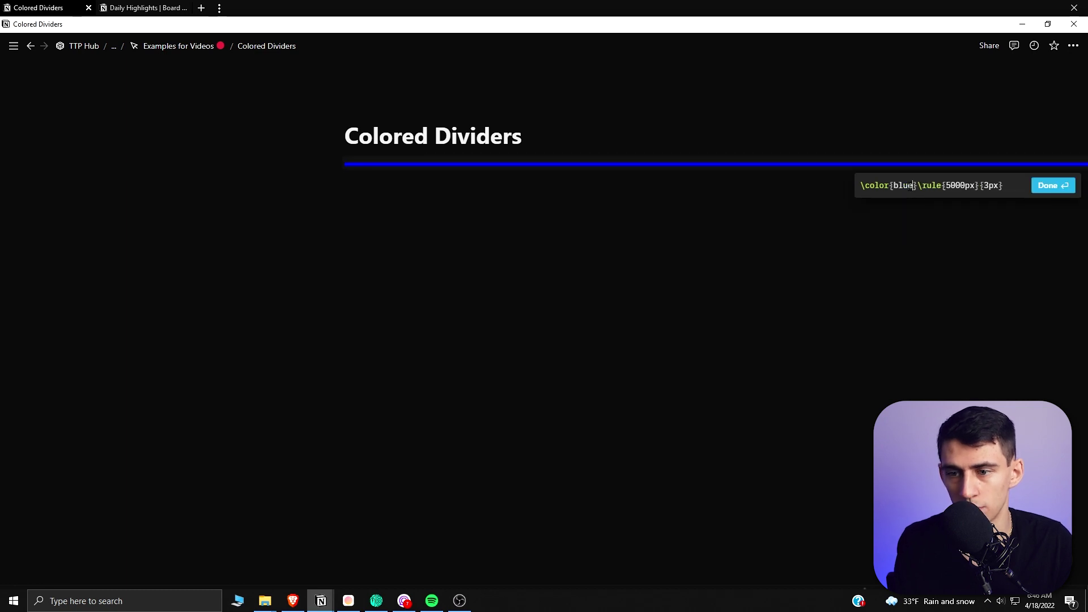
key("BackSpace")
key("BackSpace")
key("BackSpace")
key("BackSpace")
type("purple")
key("BackSpace")
key("BackSpace")
key("BackSpace")
key("BackSpace")
key("BackSpace")
key("BackSpace")
type("yellow")
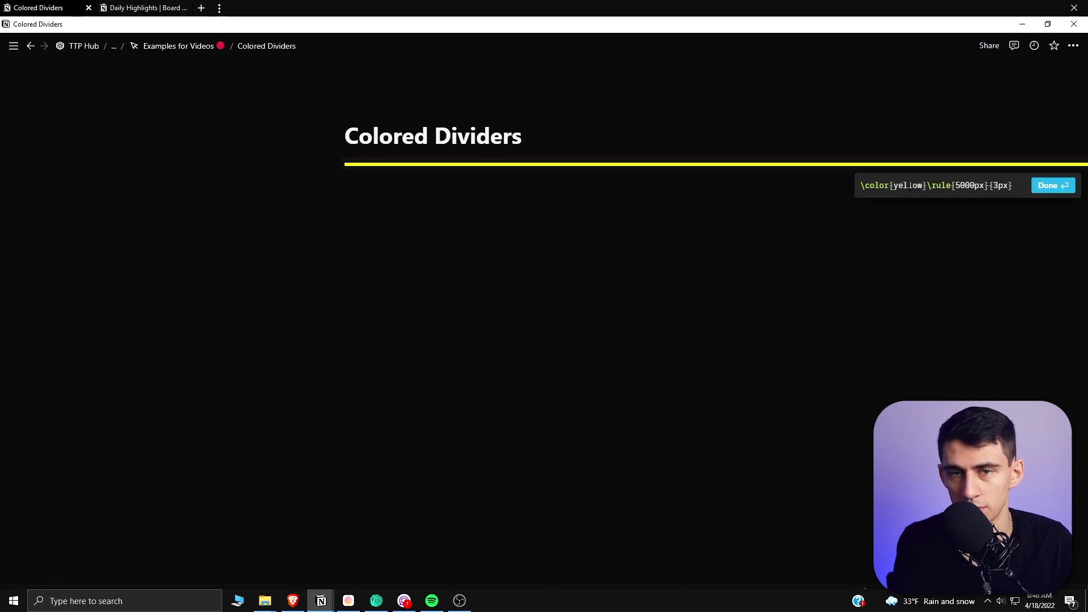
key("BackSpace")
key("BackSpace")
key("BackSpace")
key("BackSpace")
key("BackSpace")
key("BackSpace")
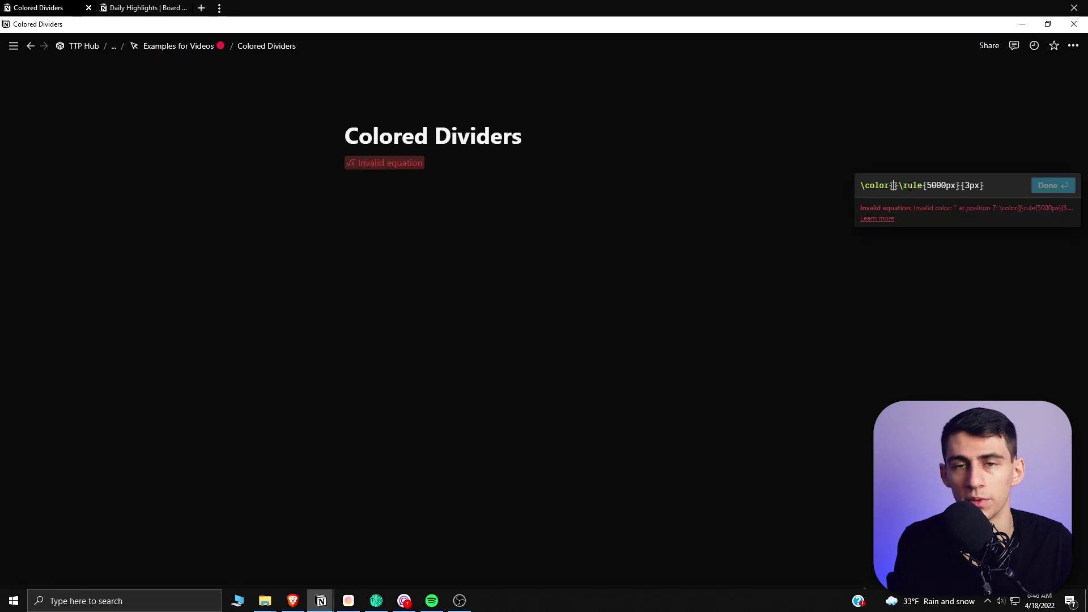
type("orange")
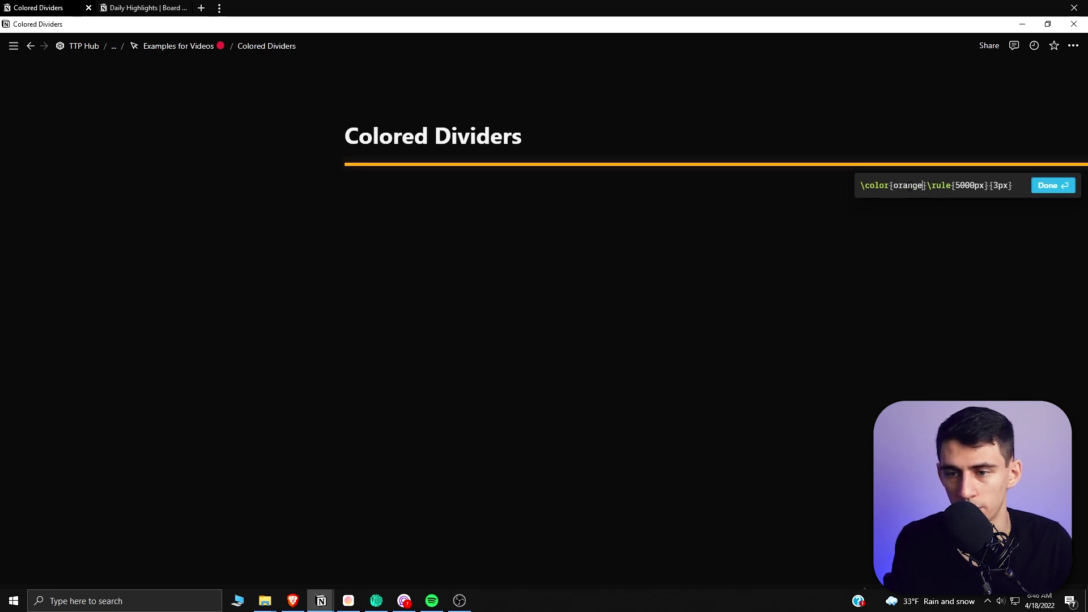
key("BackSpace")
key("BackSpace")
key("BackSpace")
key("BackSpace")
key("BackSpace")
key("BackSpace")
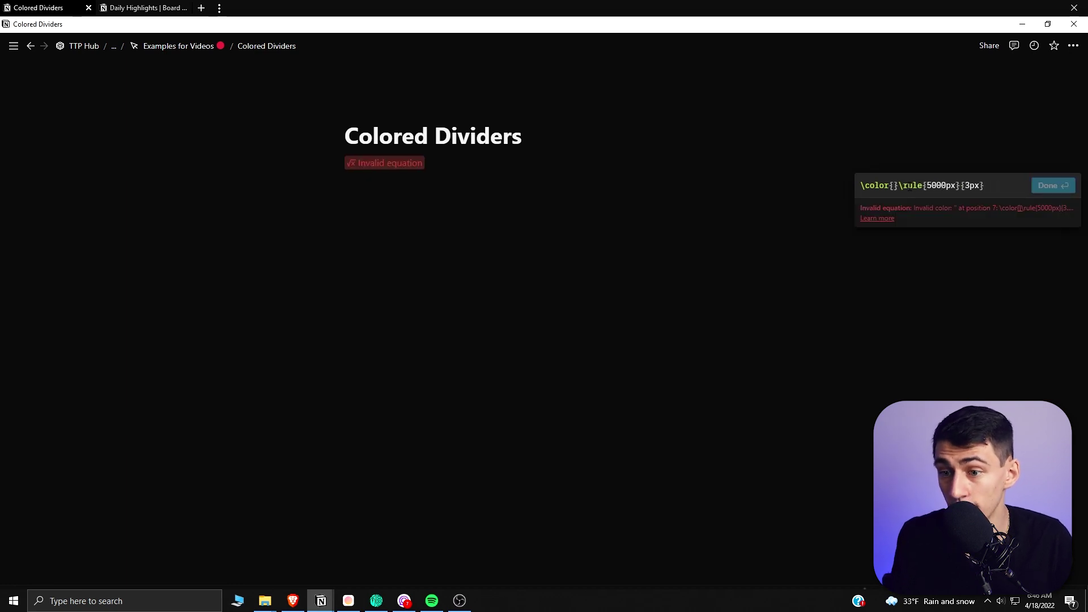
key("ctrl+z")
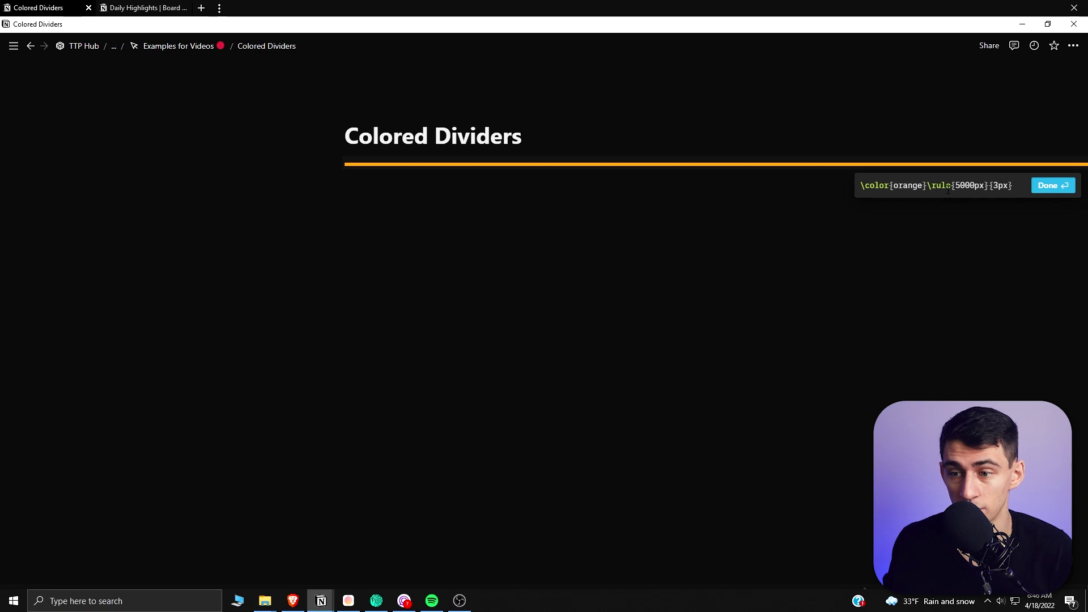
Change the divider's rule width from 5000px to 500px
left_click_drag(975, 185, 954, 185)
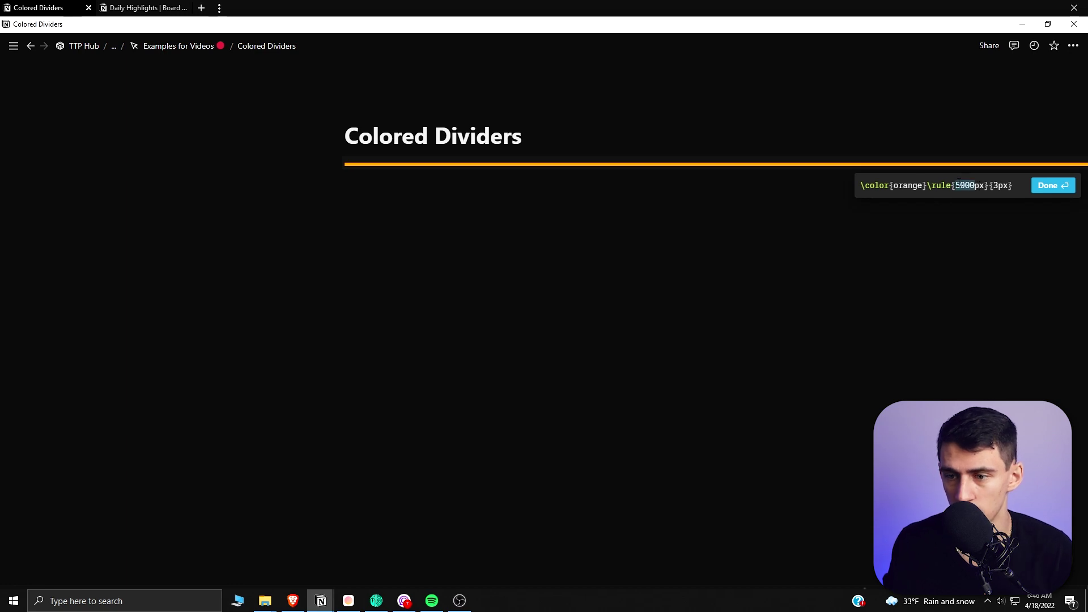
type("1")
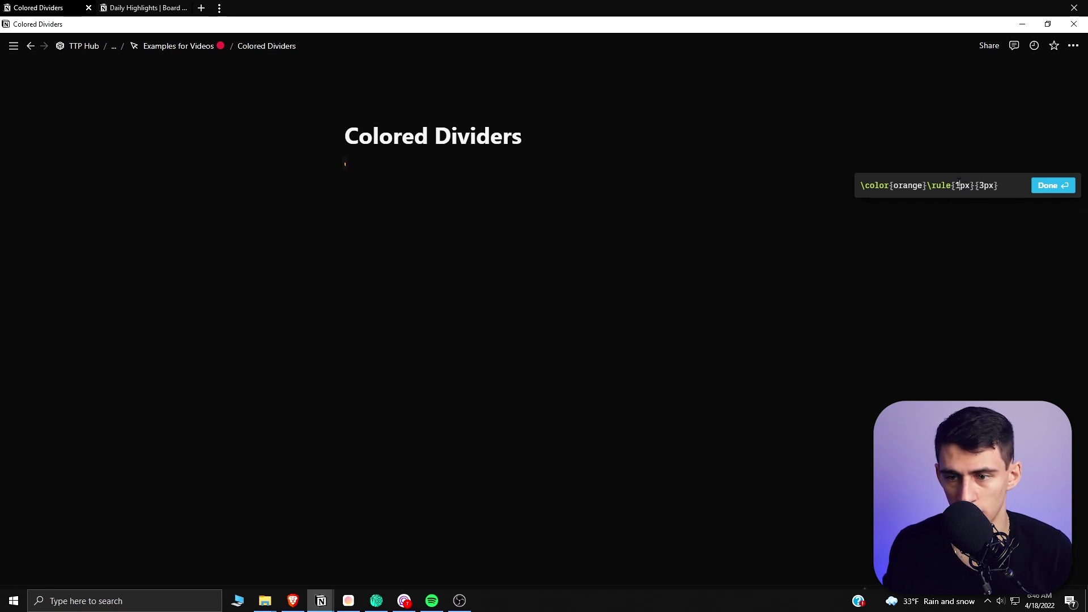
type("00")
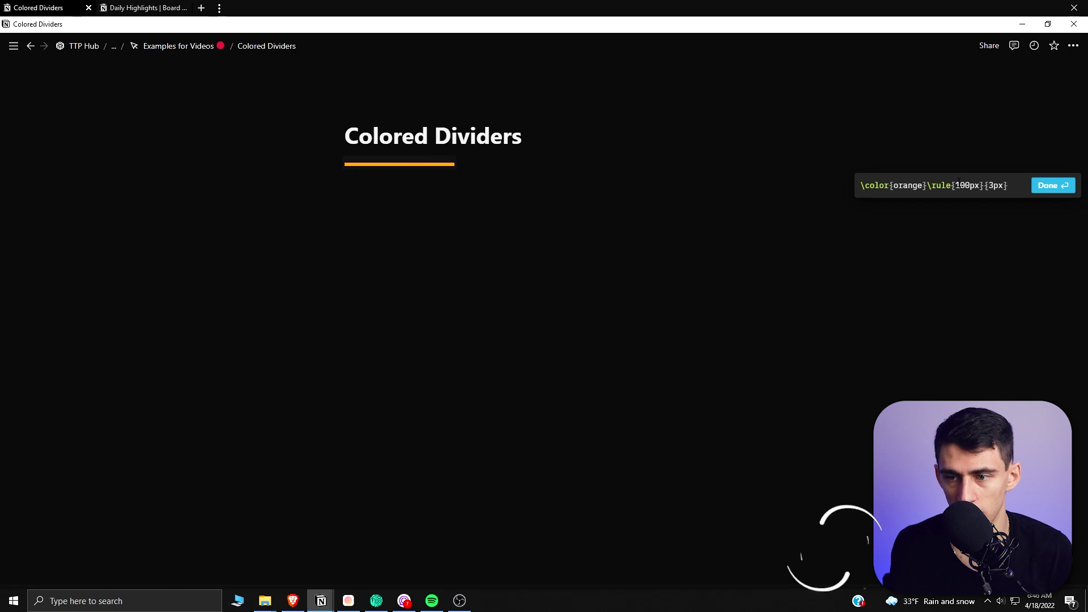
type(".0")
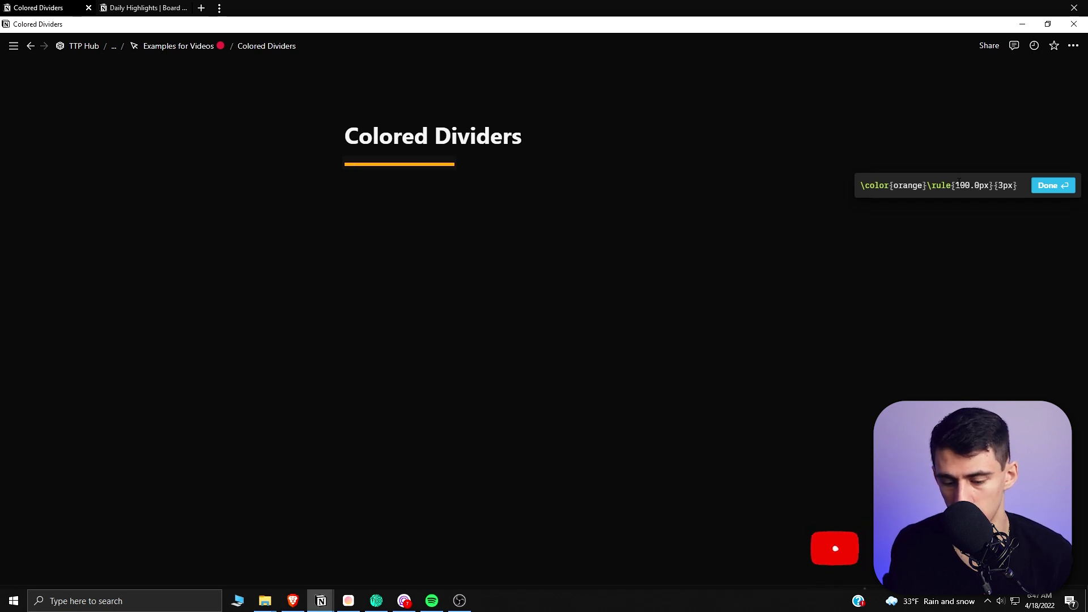
key("BackSpace")
key("BackSpace")
key("BackSpace")
key("BackSpace")
key("BackSpace")
type("500")
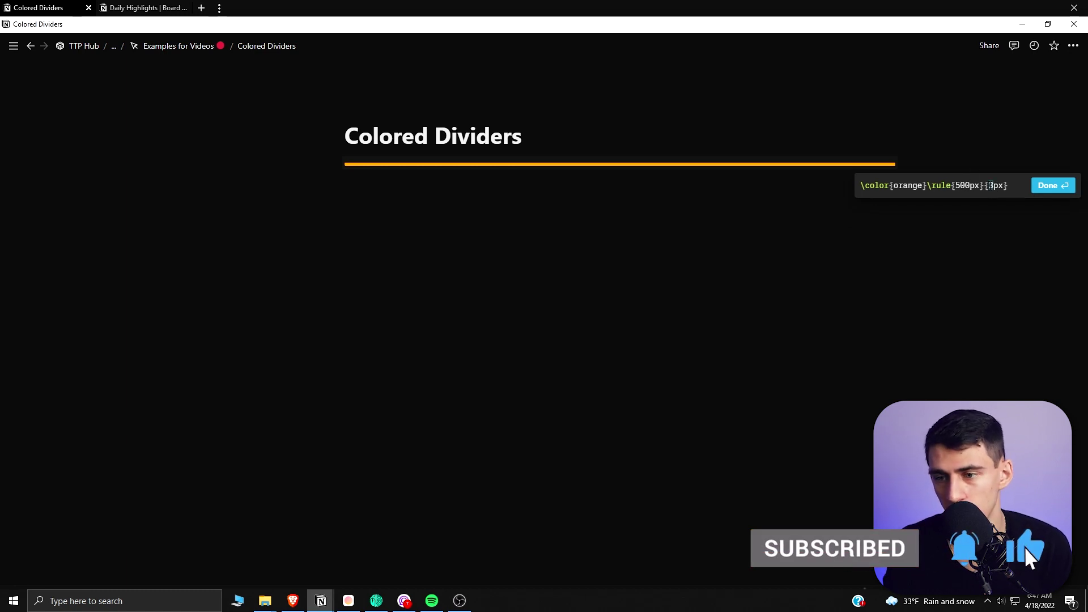
Experiment with the line thickness, trying 2, 1, 0, 1 and 50 before ending on 5
key("BackSpace")
type("2")
key("BackSpace")
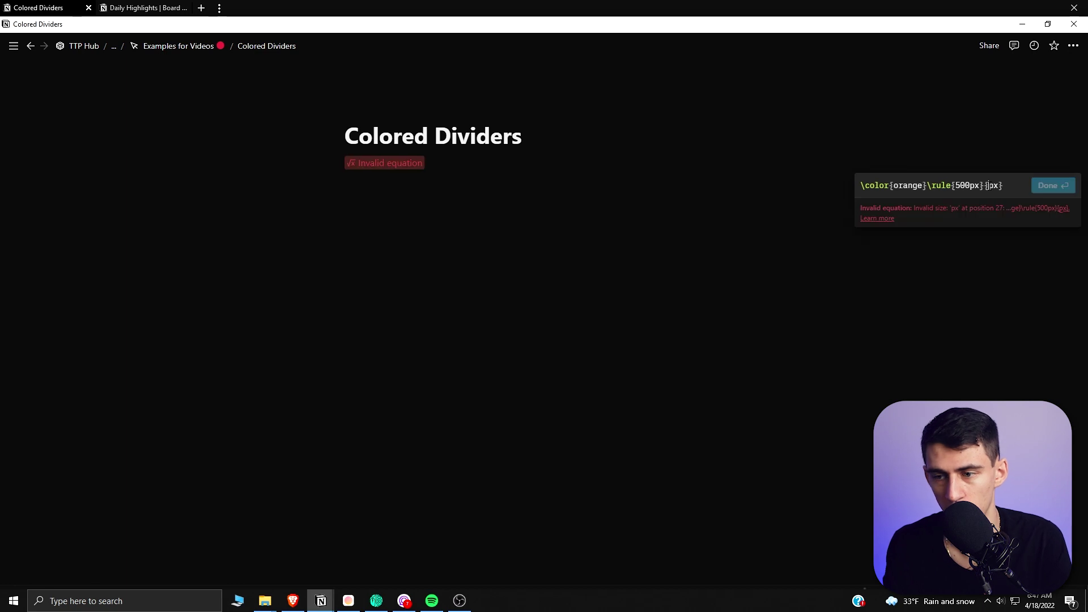
type("1")
key("BackSpace")
type("0")
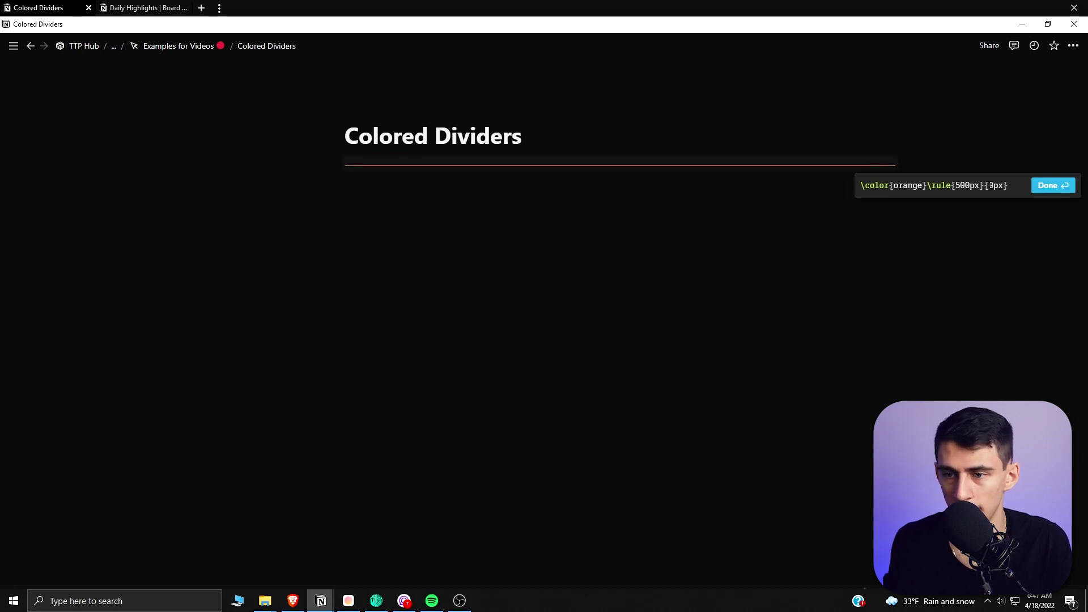
key("BackSpace")
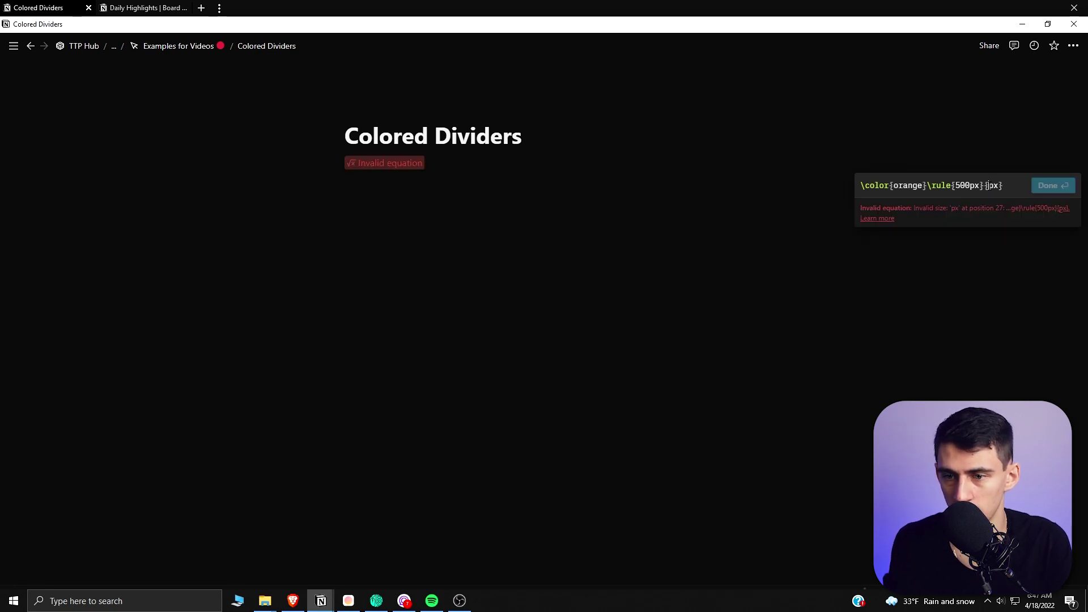
type("1")
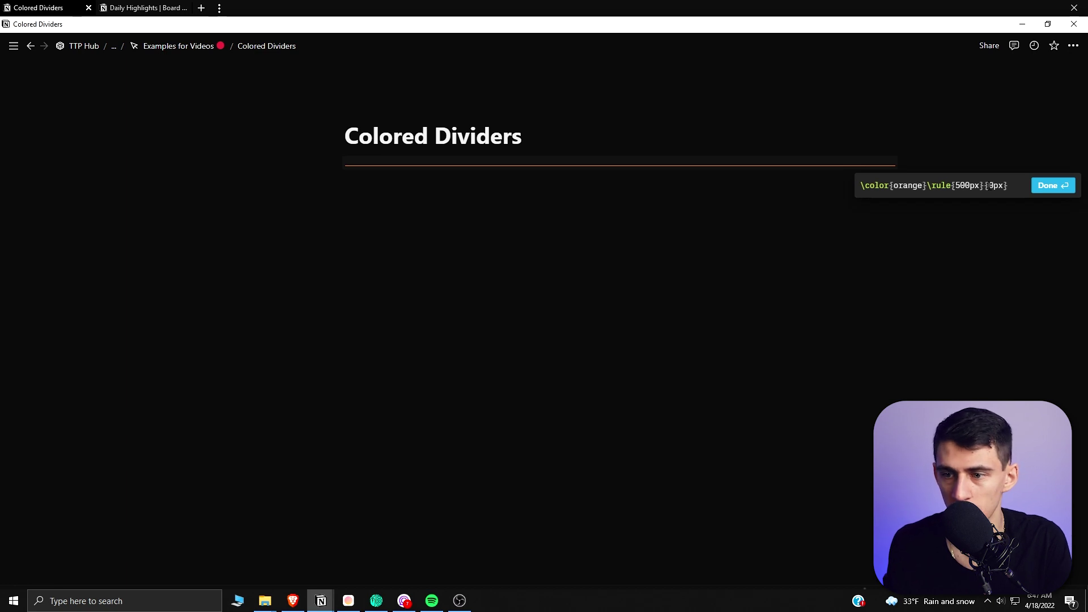
key("BackSpace")
type("50")
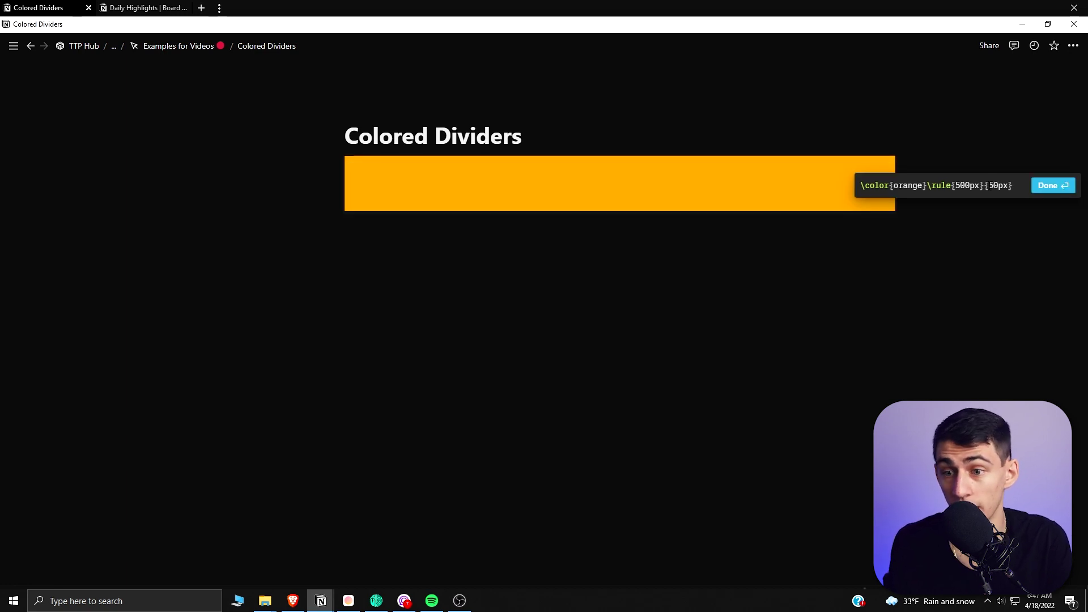
key("BackSpace")
key("BackSpace")
type("5")
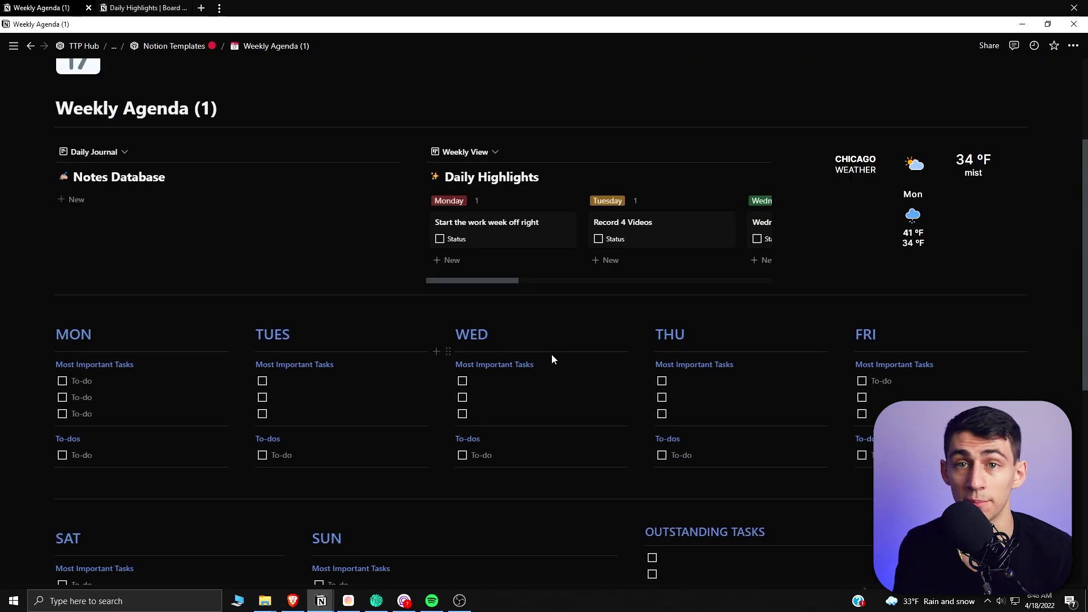
Paste the red divider equation on a new line under the Weekly Agenda's MON heading
scroll(553, 357, "up", 2)
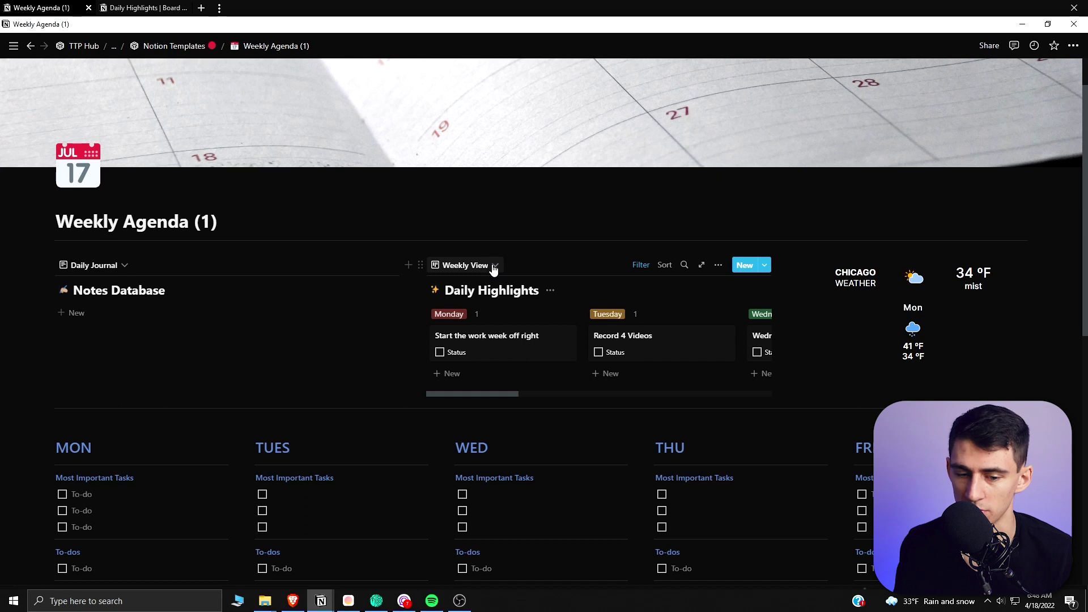
scroll(493, 268, "down", 6)
scroll(124, 338, "up", 4)
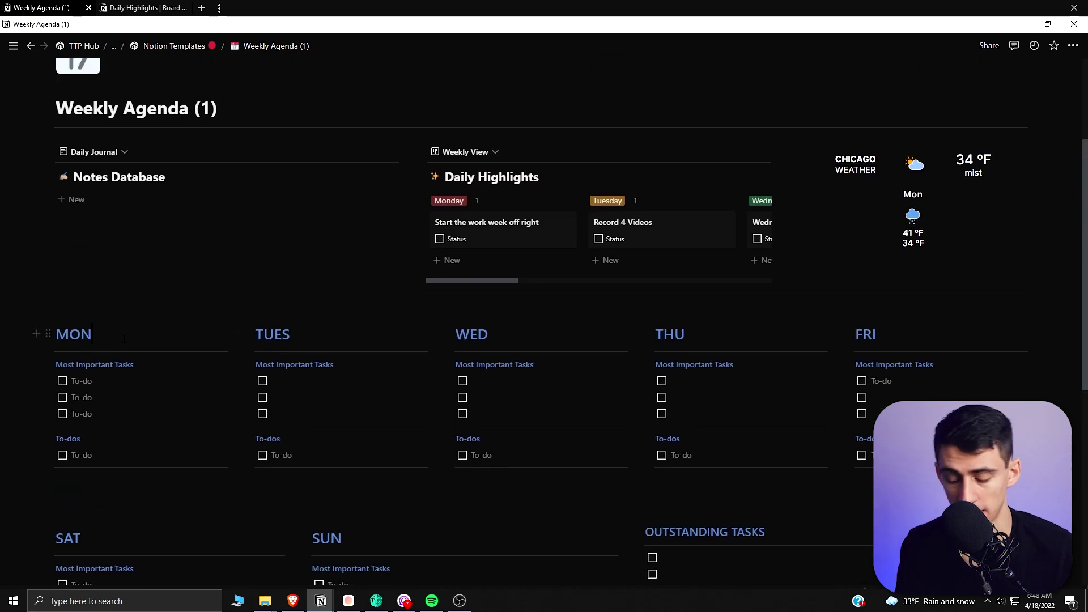
left_click(124, 338)
key("Return")
key("ctrl+v")
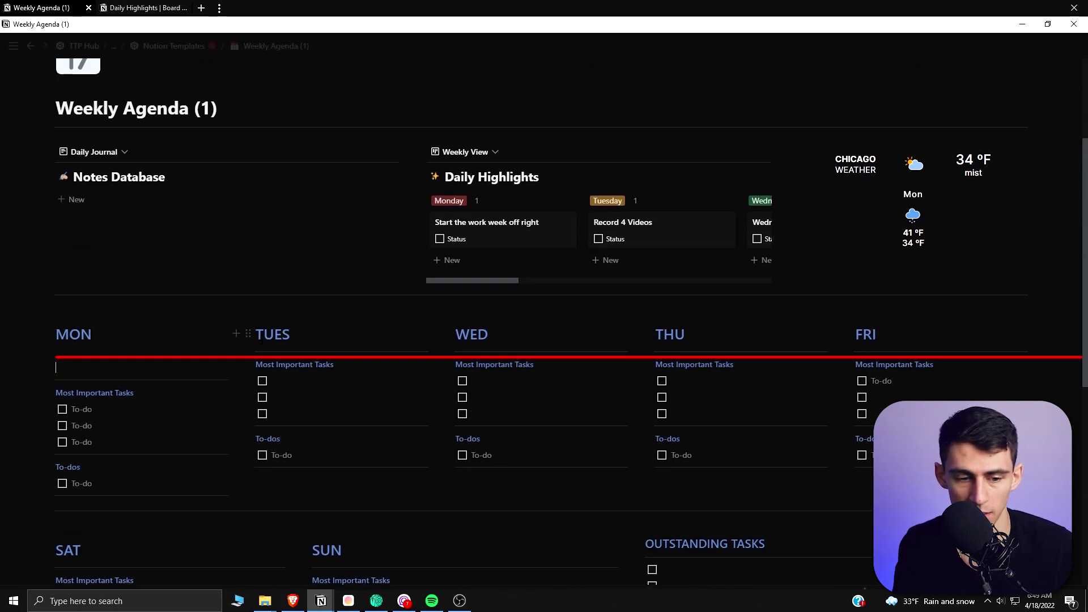
Edit the MON divider equation to \color{blue}\rule{180px}{1px} and confirm it
left_click(158, 358)
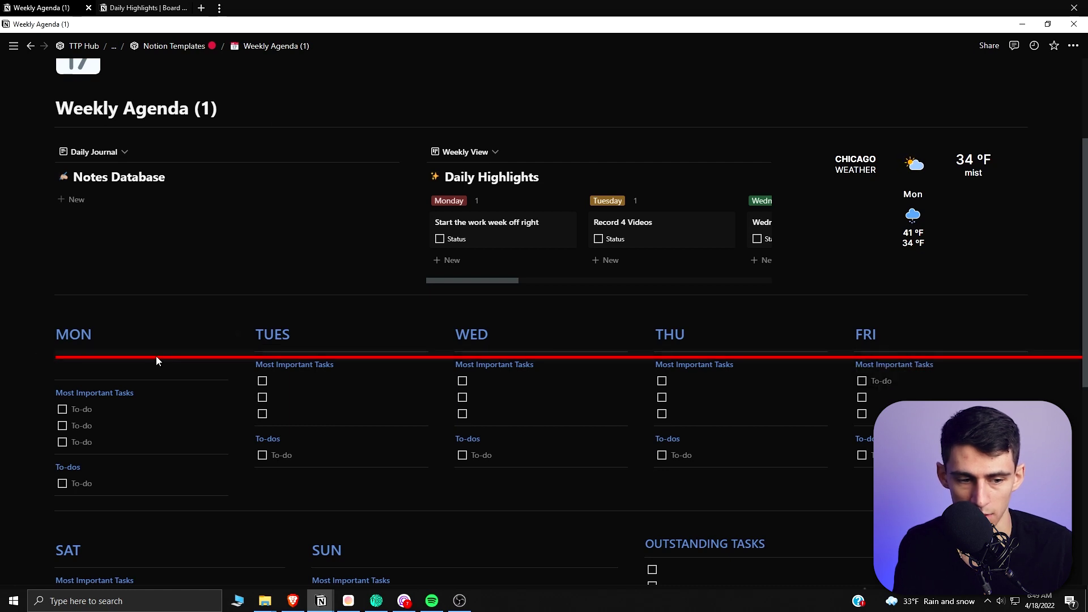
left_click(944, 377)
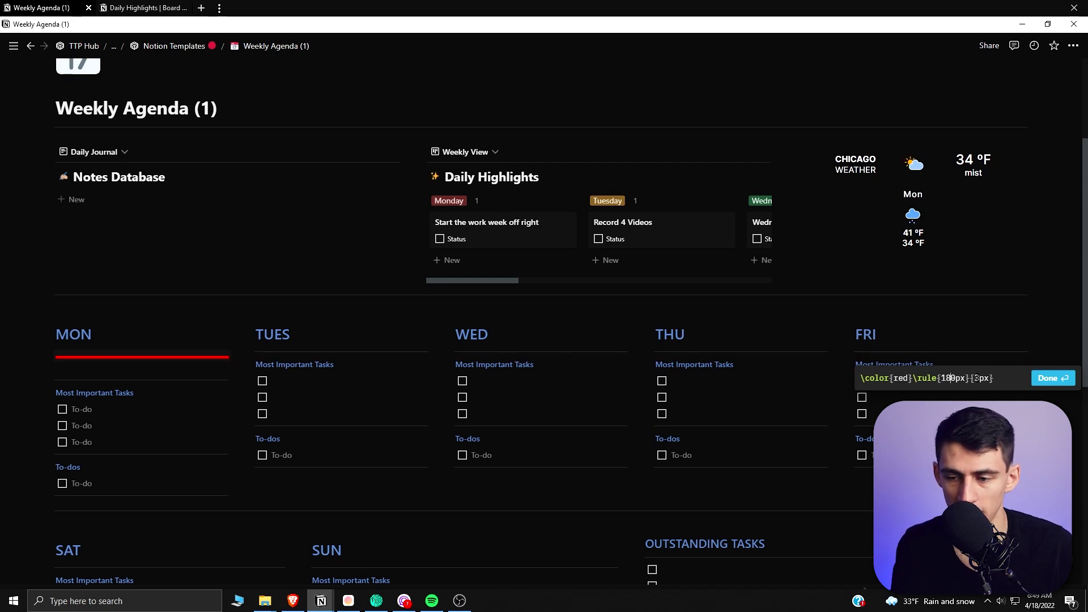
type("1")
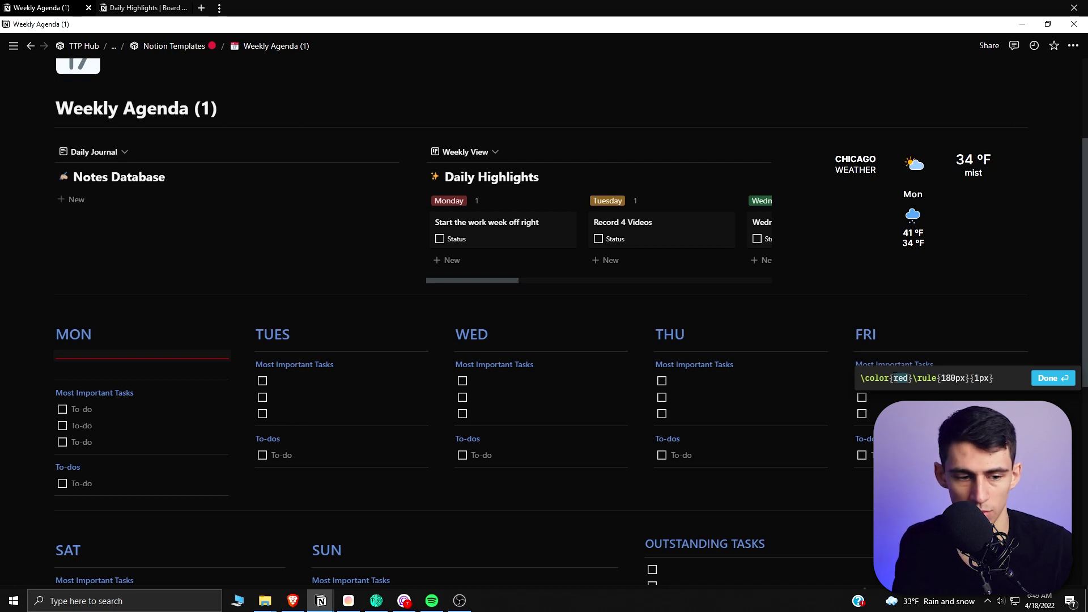
type("blue")
key("BackSpace")
key("BackSpace")
key("BackSpace")
key("BackSpace")
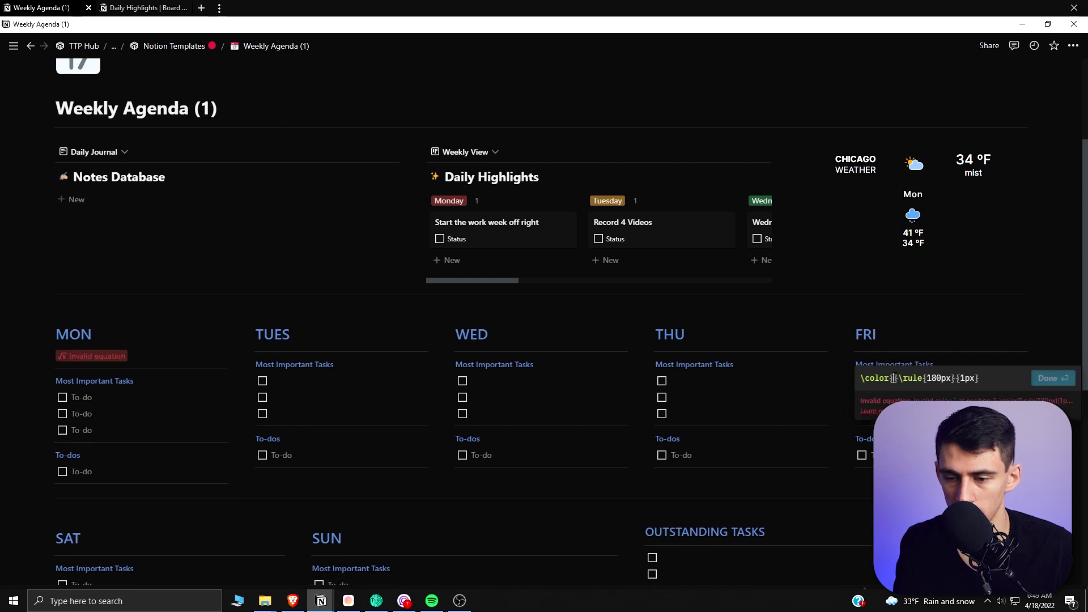
type("blue")
key("Return")
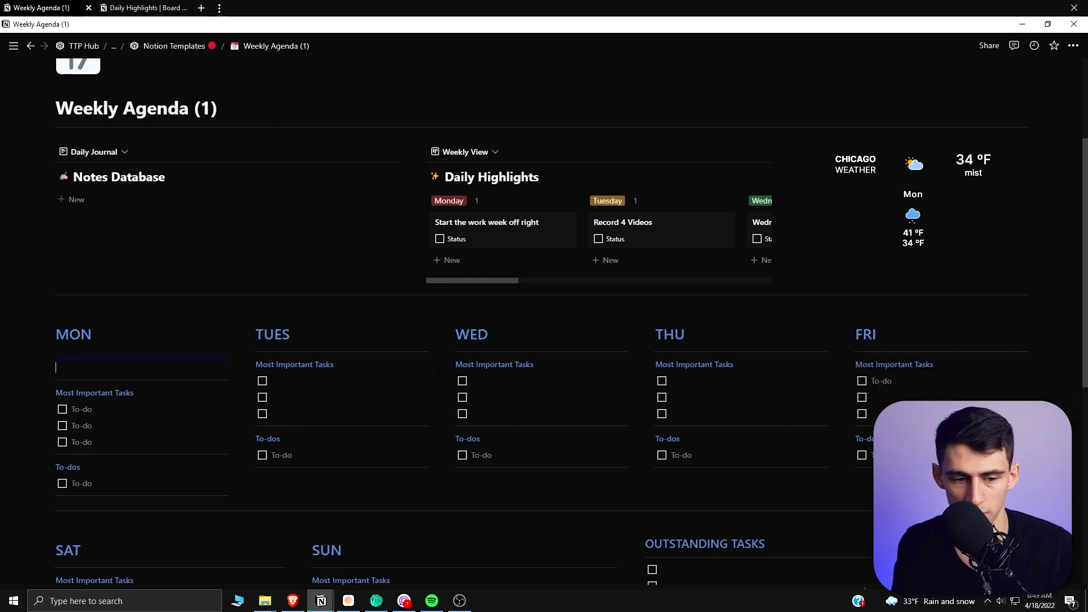
left_click(48, 377)
left_click(88, 350)
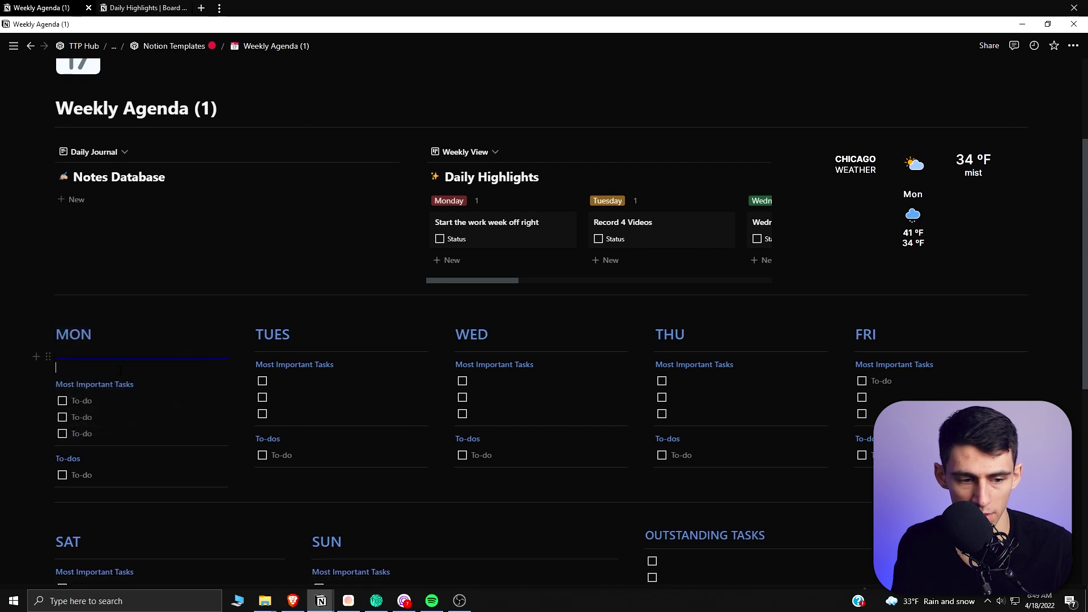
key("BackSpace")
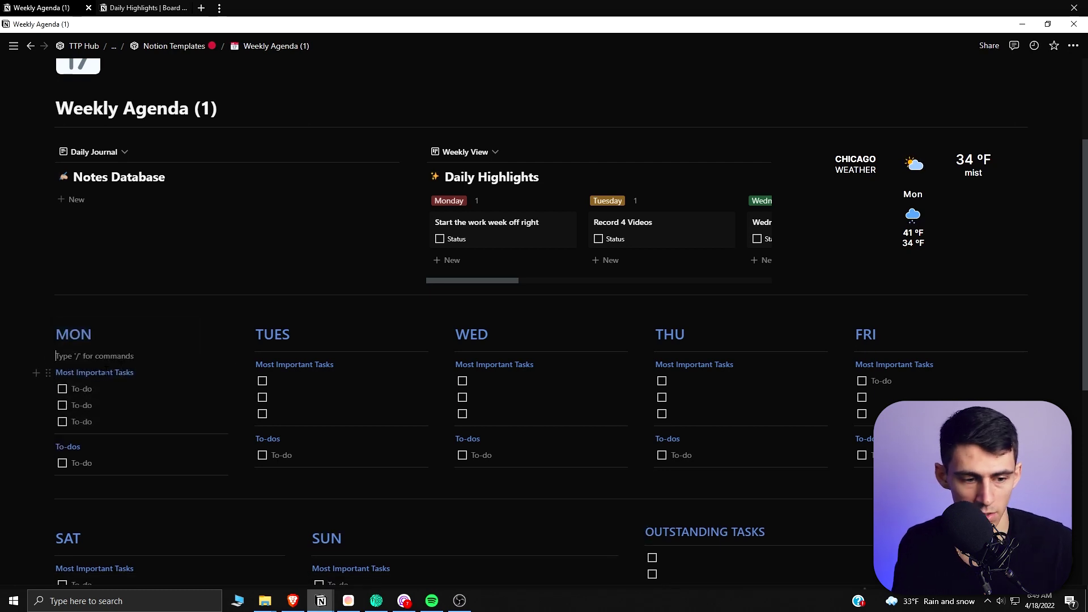
key("ctrl+z")
left_click(221, 378)
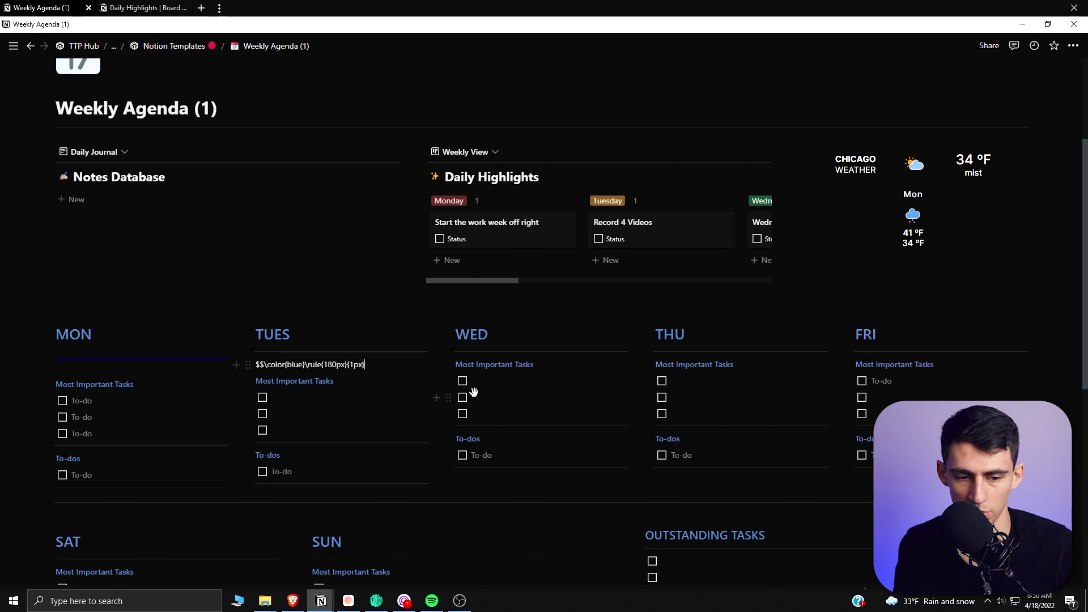
type("$$")
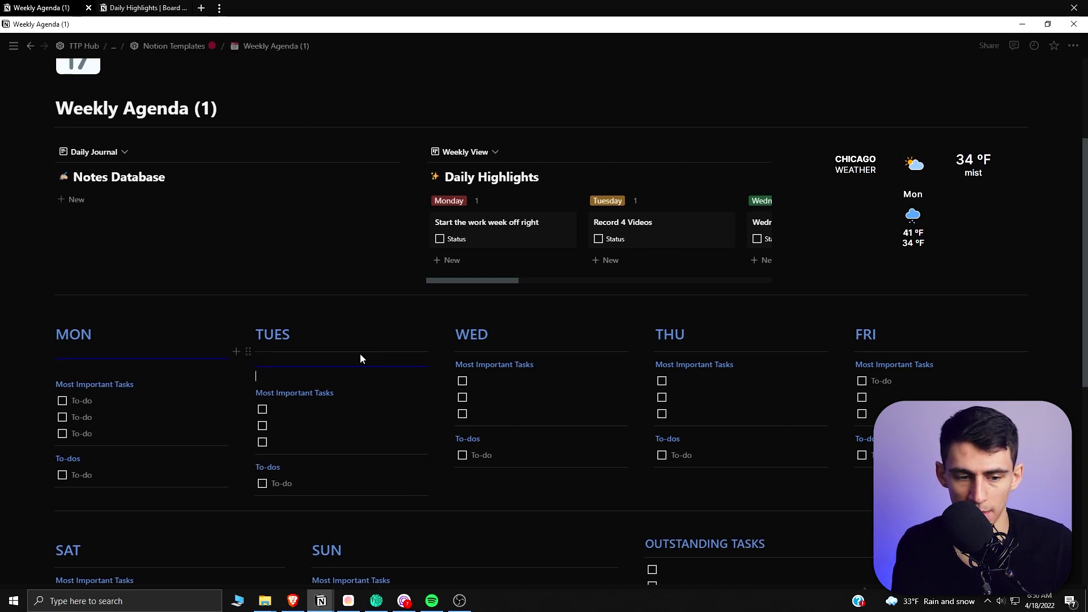
right_click(311, 353)
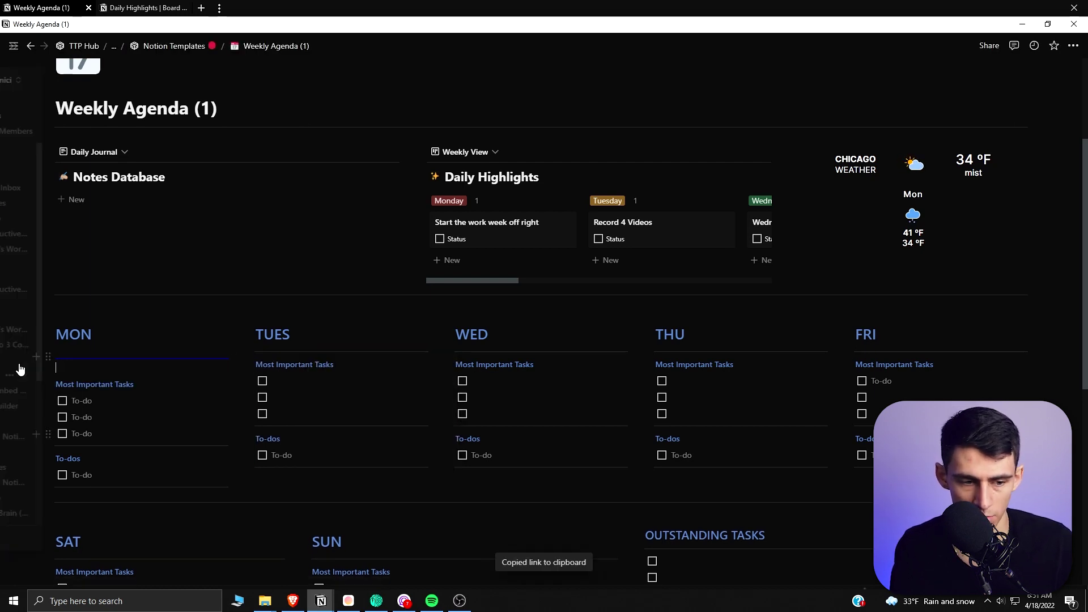
Duplicate the MON blue divider and move the copies into the TUES through FRI columns
left_click(49, 357)
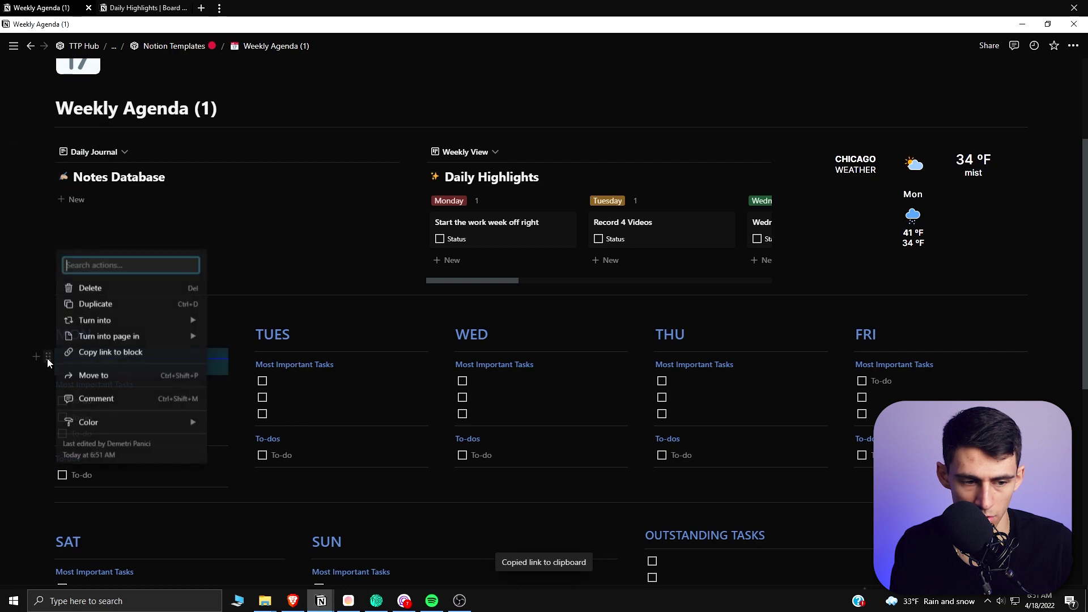
left_click(108, 306)
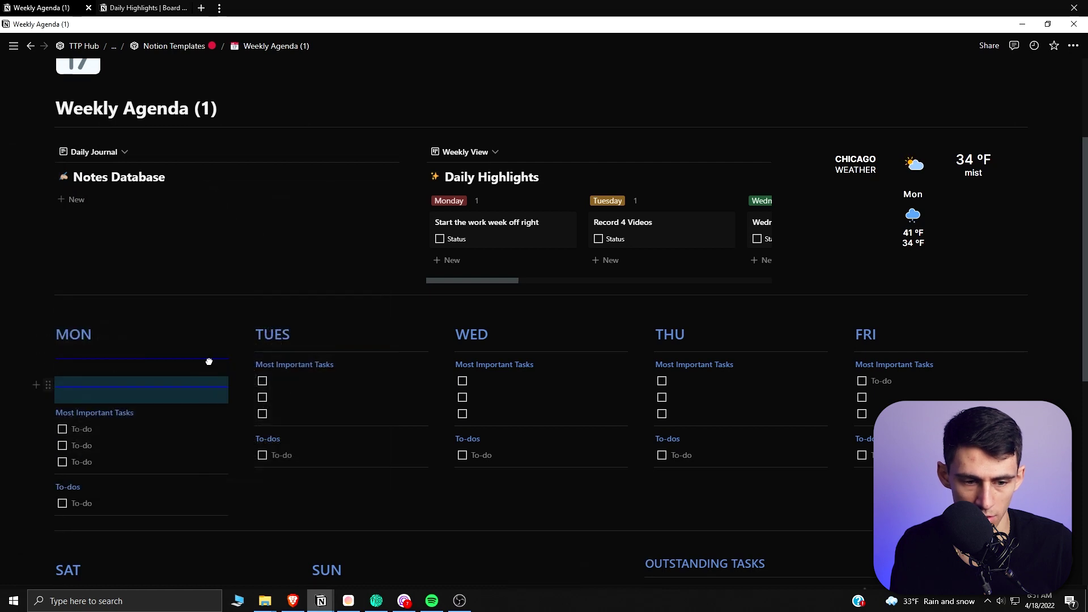
left_click_drag(209, 361, 660, 358)
key("ctrl+d")
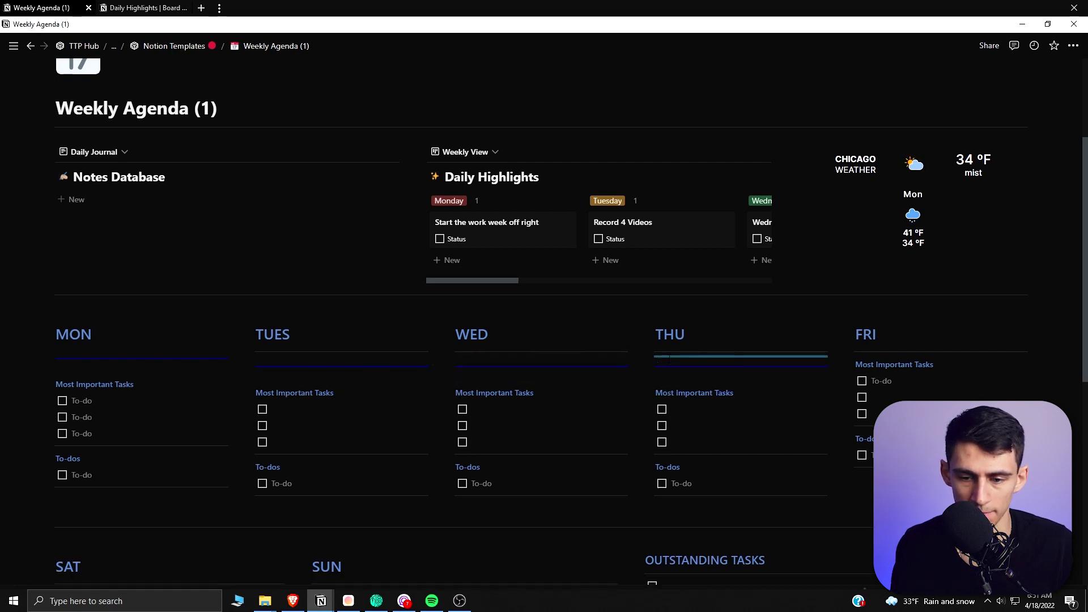
key("alt")
scroll(674, 345, "down", 1)
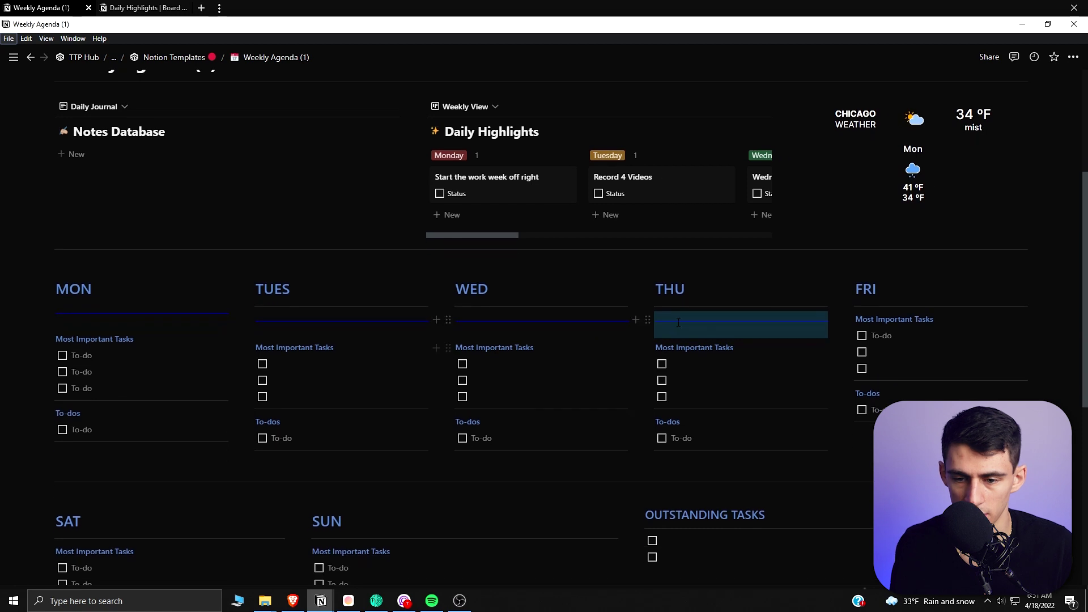
left_click_drag(648, 320, 886, 301)
key("alt")
Select and delete the leftover empty blocks in the weekday columns
left_click(1072, 303)
left_click_drag(1059, 299, 351, 297)
key("BackSpace")
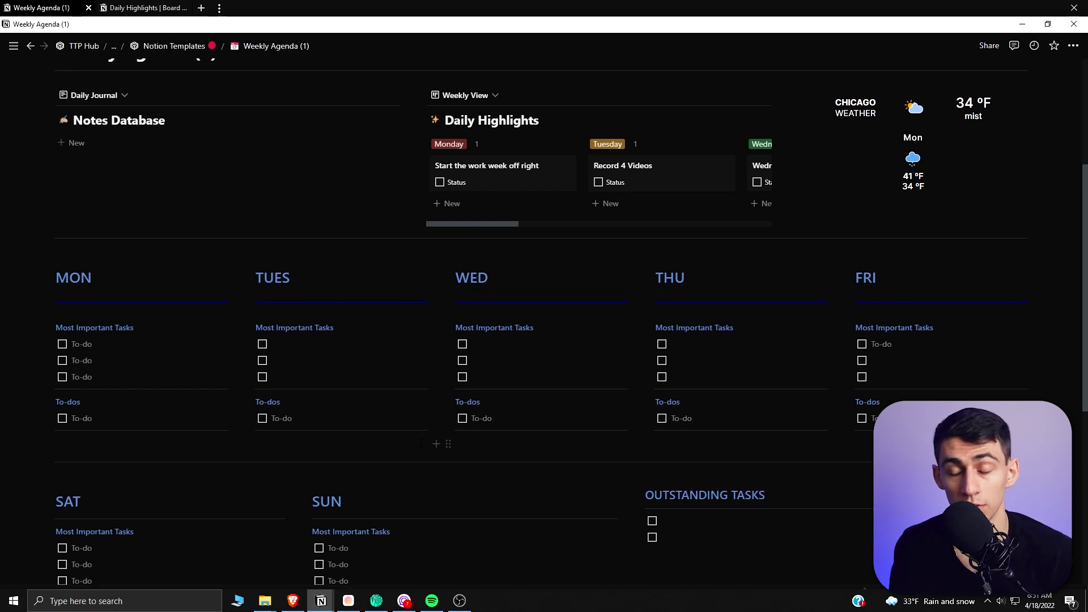
scroll(487, 348, "up", 2)
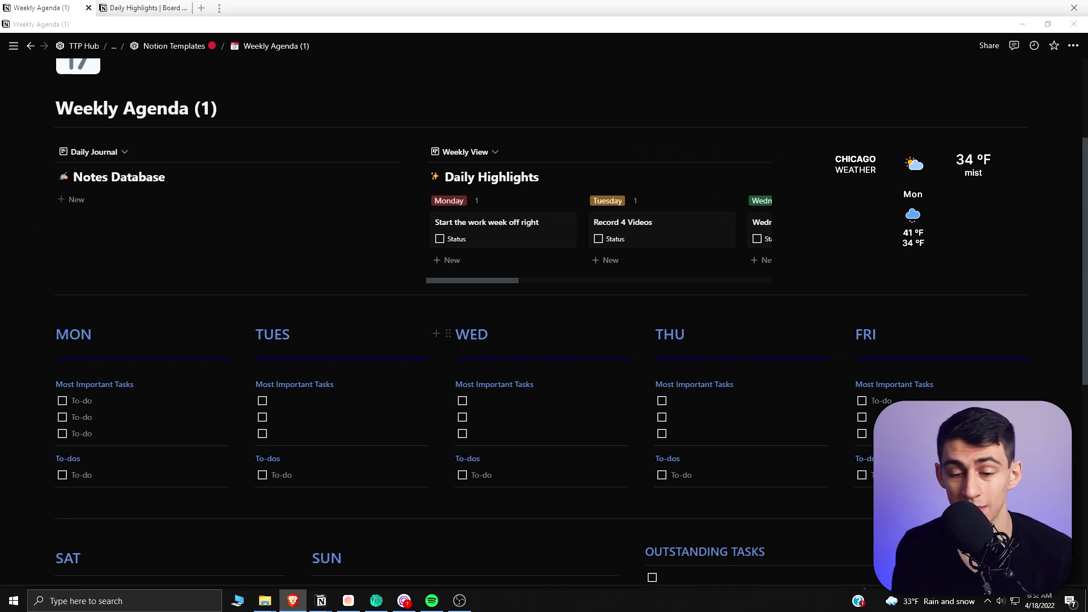
Drag a copy of the blue divider to just below the Capture Inbox section
scroll(515, 342, "down", 2)
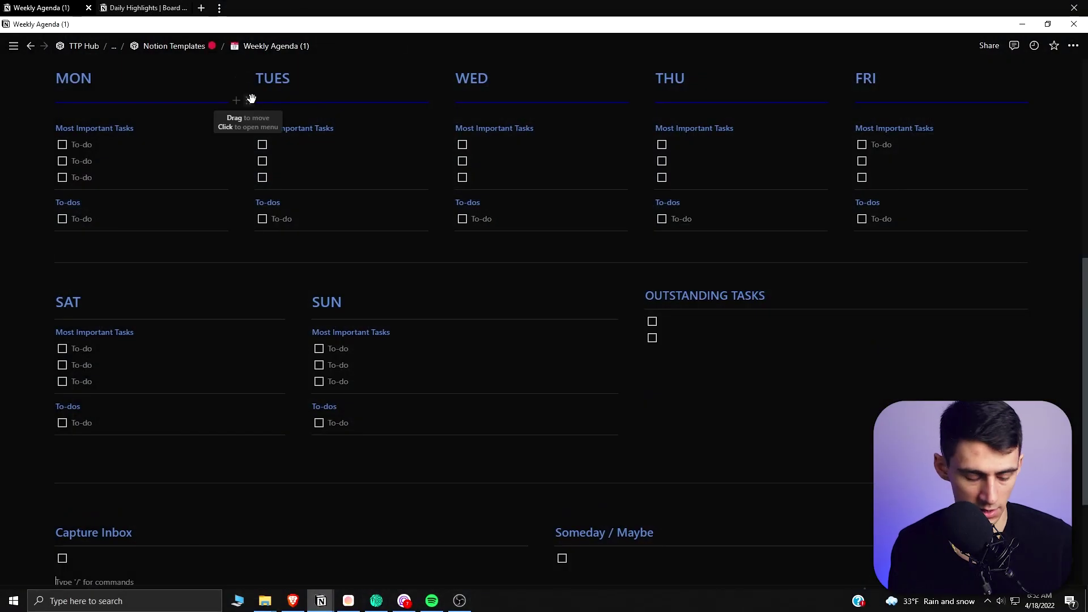
left_click_drag(251, 100, 157, 501)
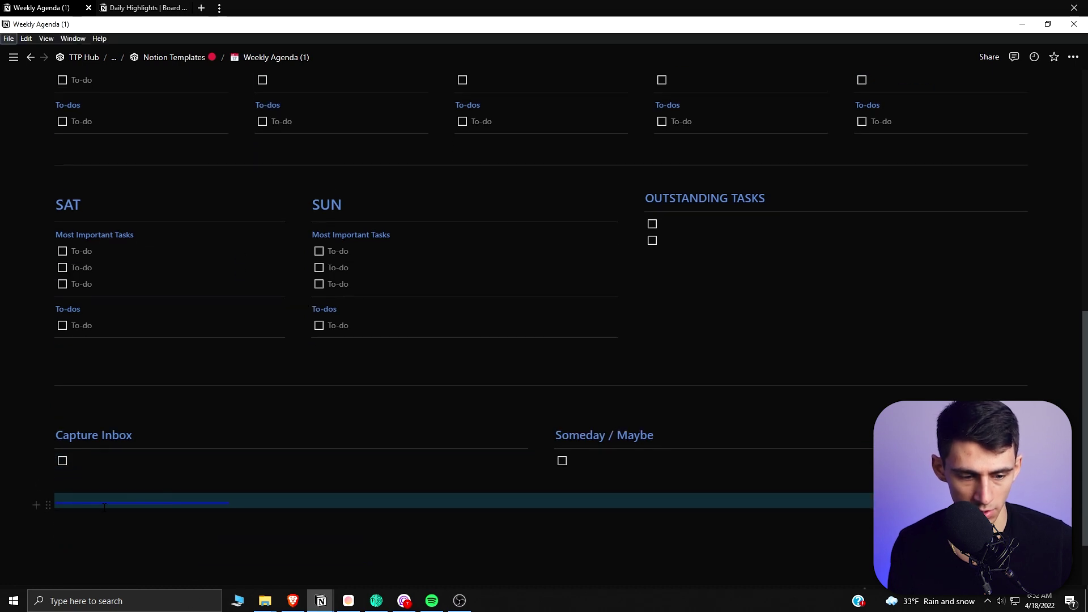
left_click(302, 503)
left_click(302, 506)
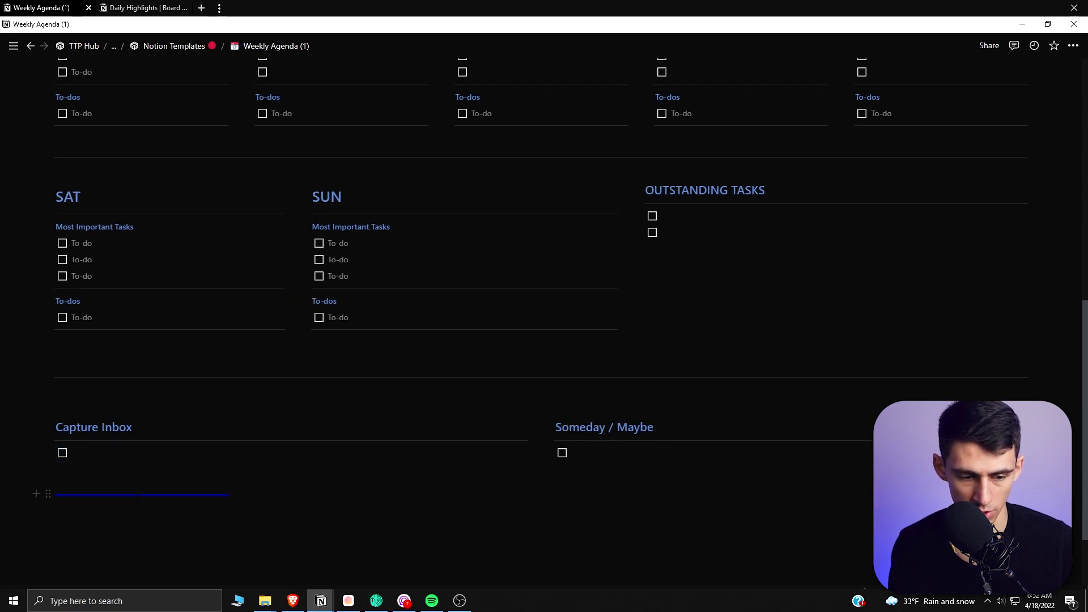
Change the bottom divider's equation to a vertical rule 1px wide and 100px tall
left_click(139, 496)
left_click(139, 513)
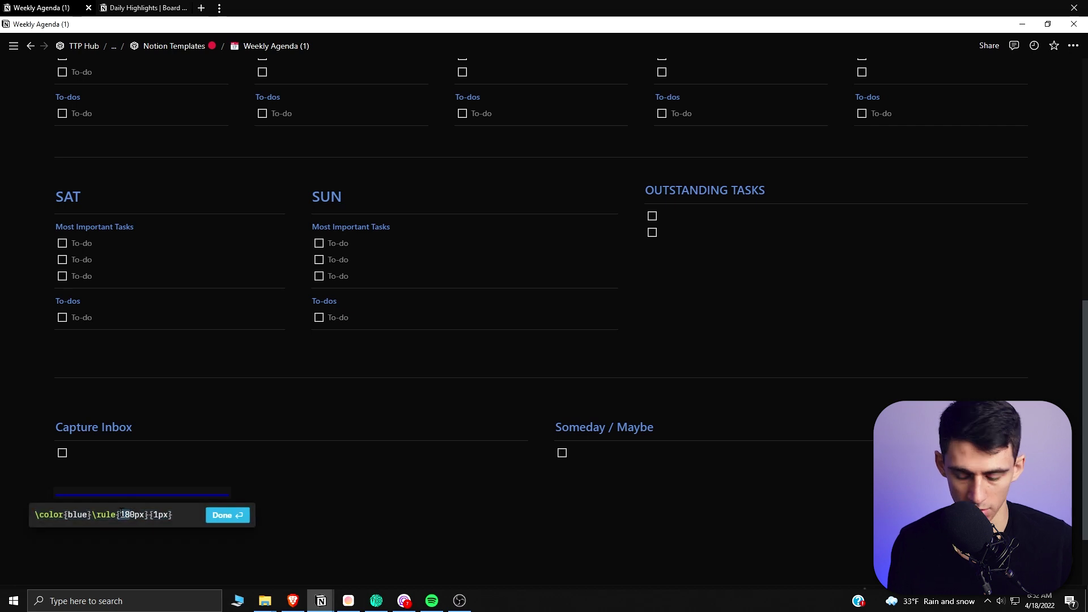
key("BackSpace")
key("BackSpace")
key("BackSpace")
type("3")
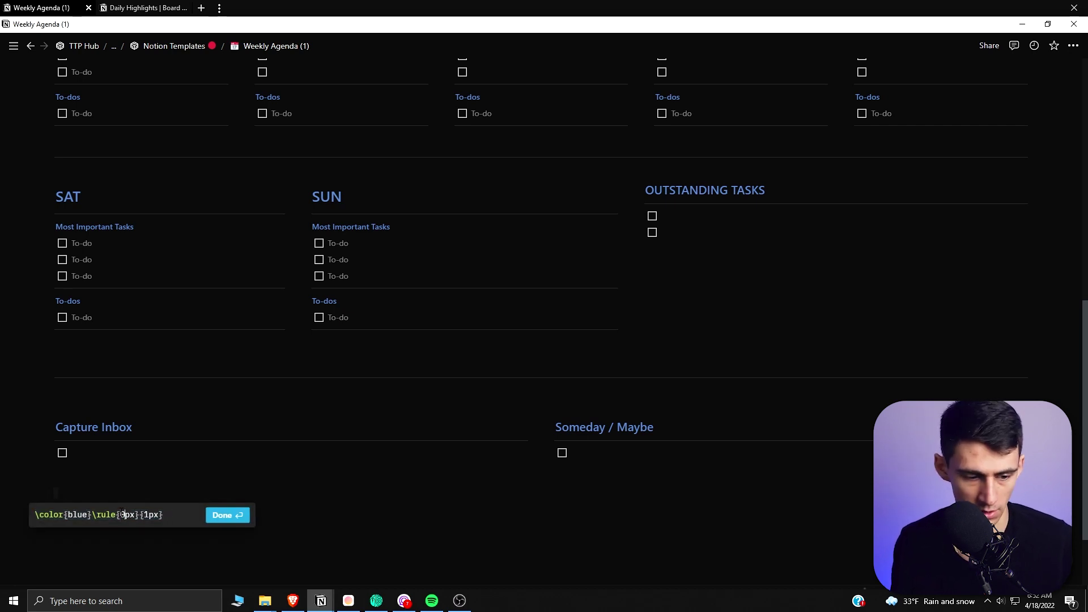
left_click(244, 514)
scroll(114, 397, "down", 3)
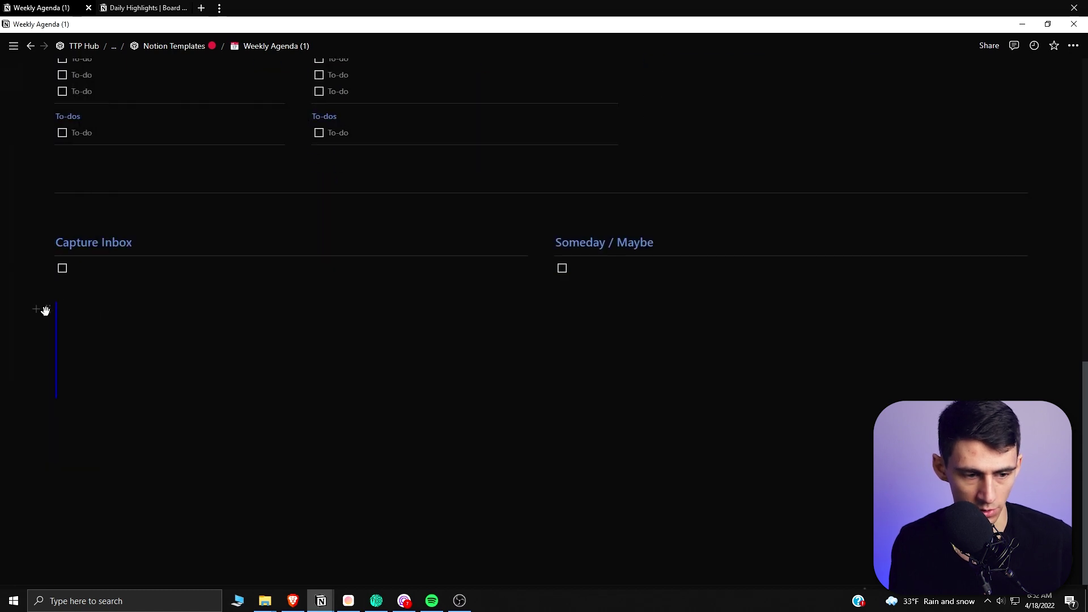
Drag the vertical rule into its own column beside Someday / Maybe, then add an empty line below Capture Inbox
left_click_drag(50, 309, 541, 251)
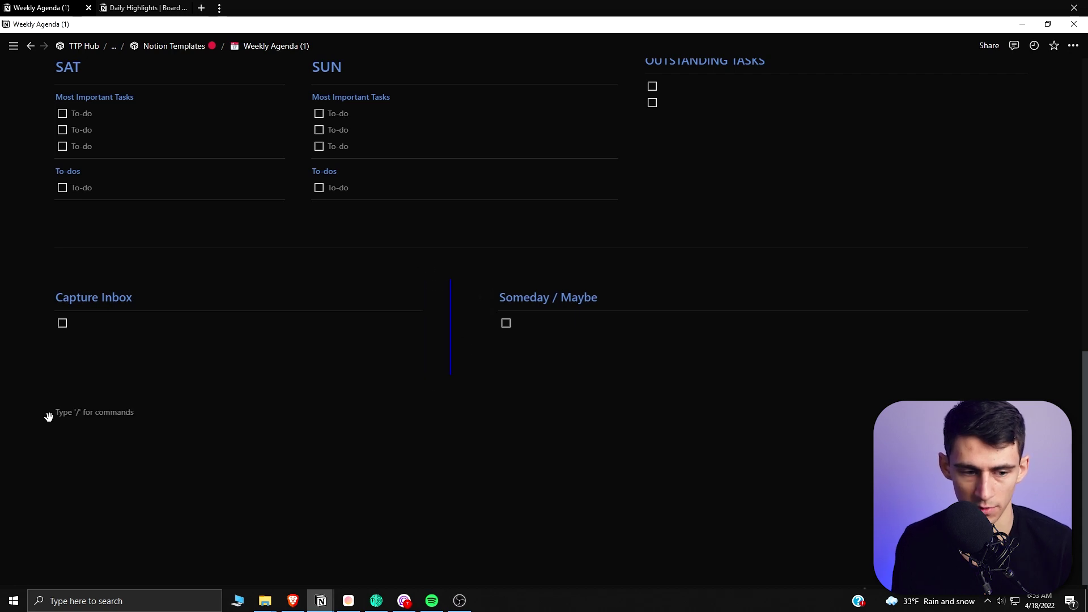
left_click_drag(49, 416, 539, 296)
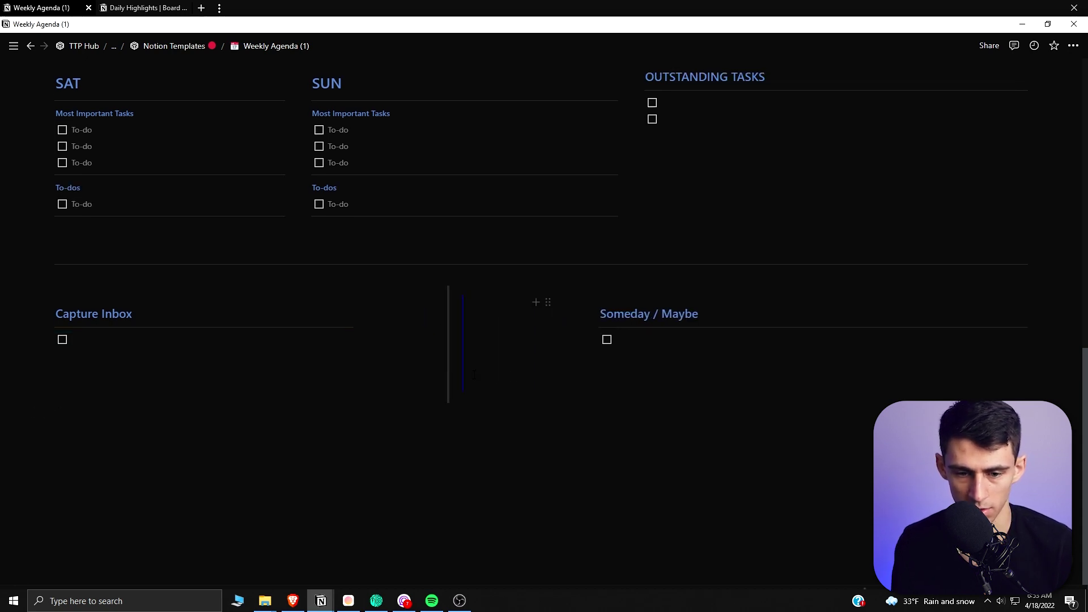
left_click(601, 441)
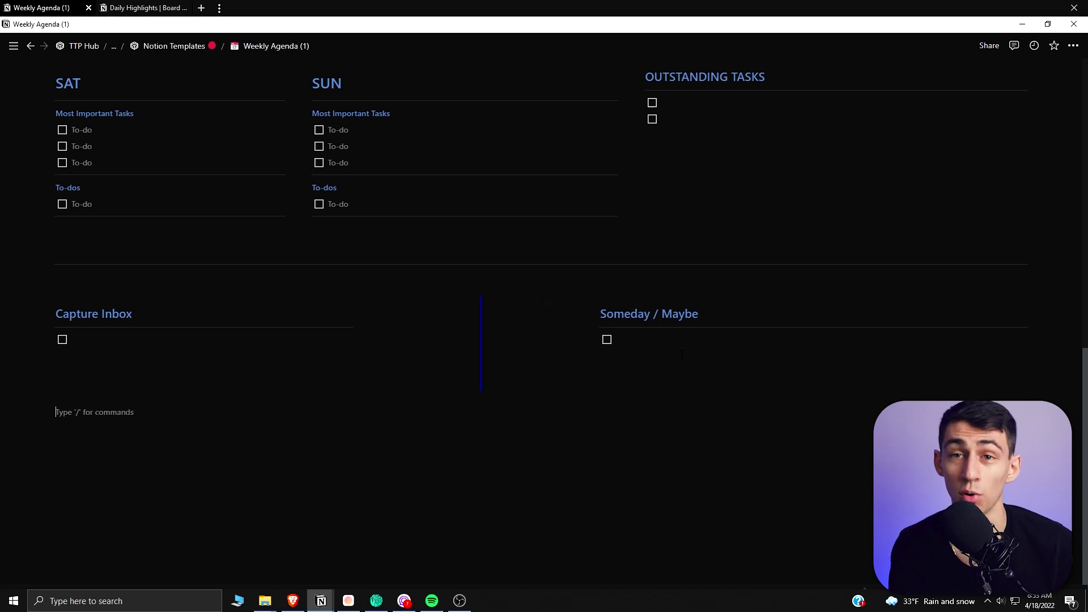